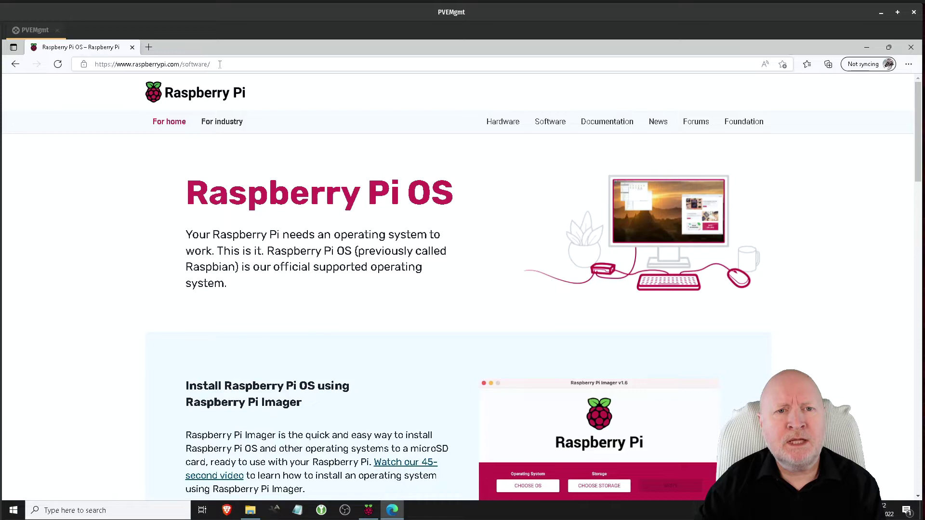
- Download the Windows installer for Raspberry Pi Imager from its web page
scroll(302, 275, down, 2)
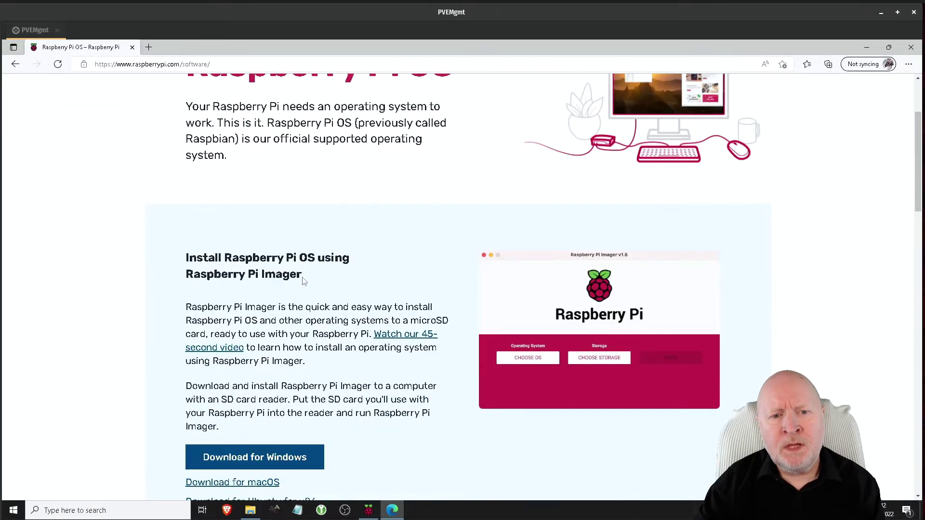
scroll(337, 385, down, 2)
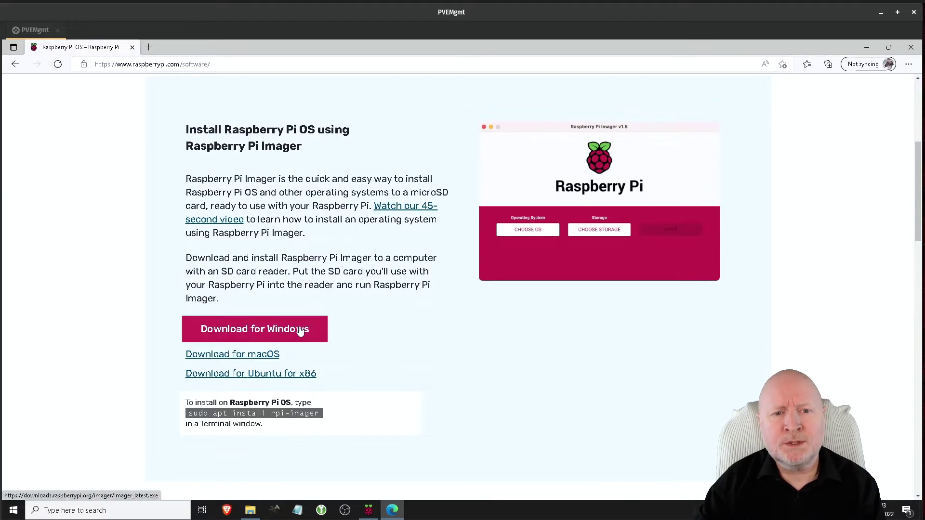
click(271, 335)
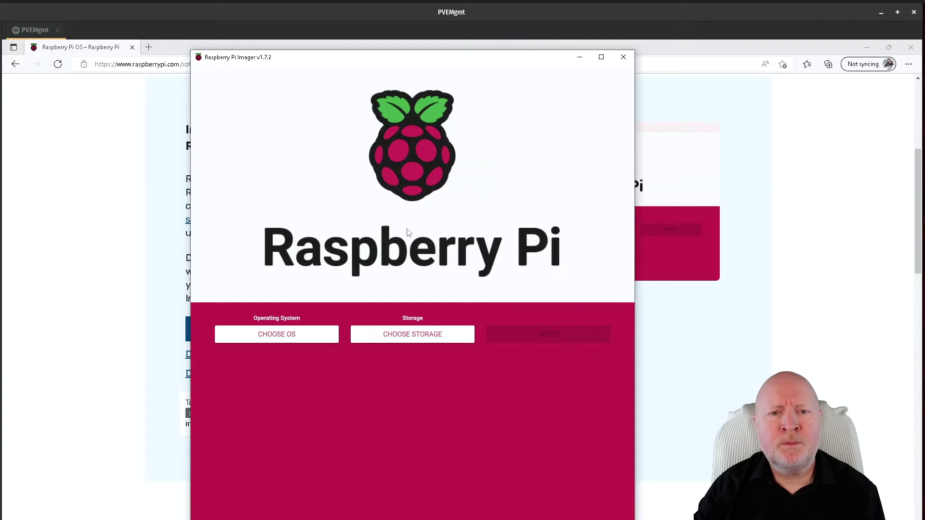
- Select Raspberry Pi OS Lite (64-bit) from the Raspberry Pi OS (other) list
click(285, 338)
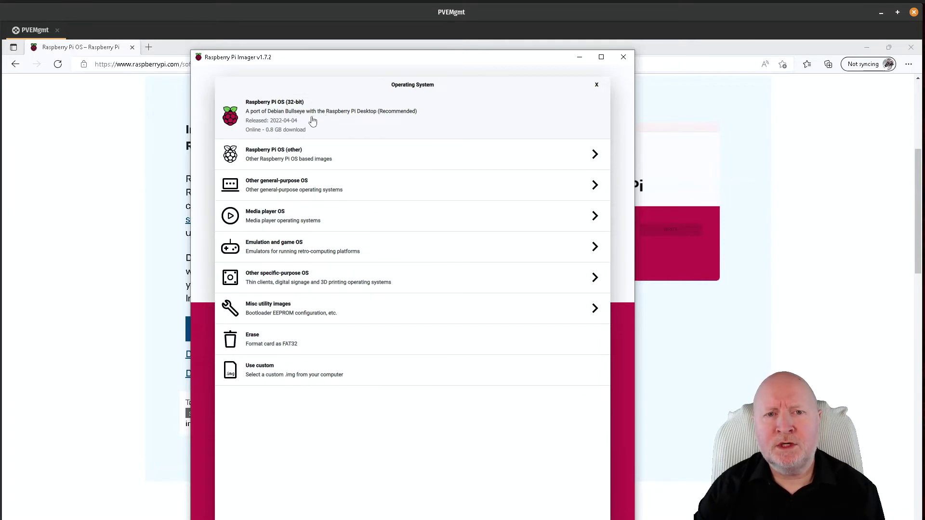
click(299, 158)
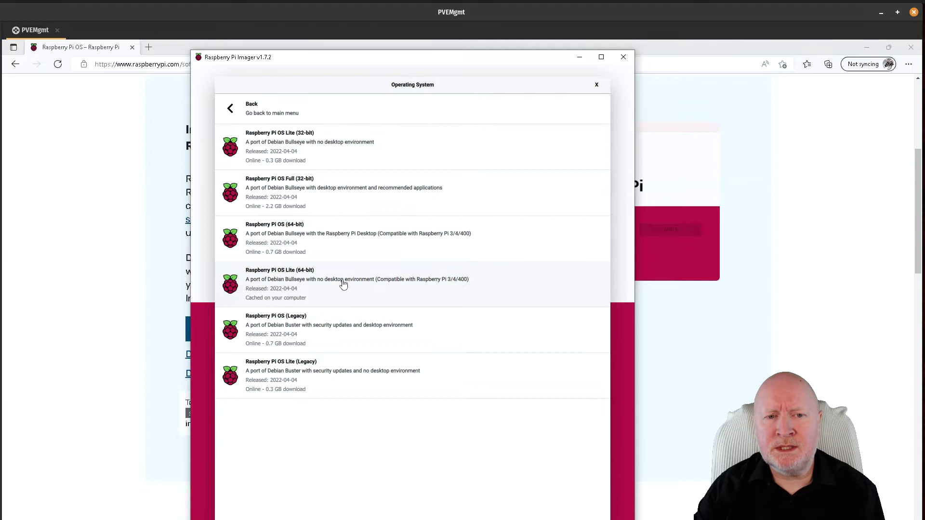
click(335, 288)
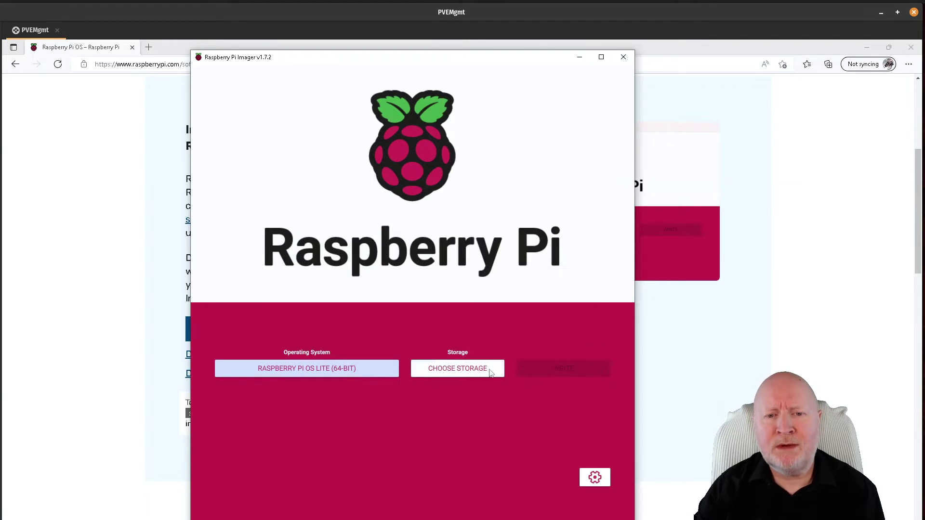
- Select the 31.9 GB SDHC card as the storage target
click(459, 375)
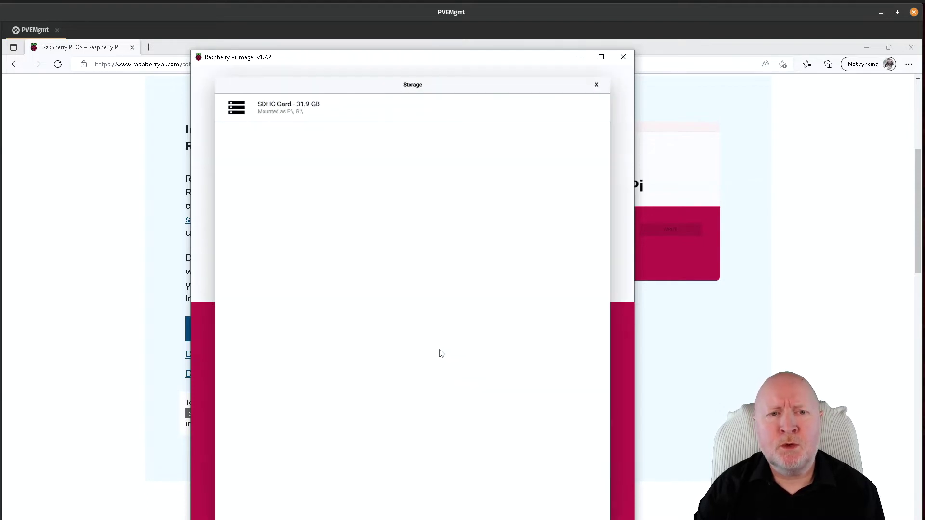
click(326, 116)
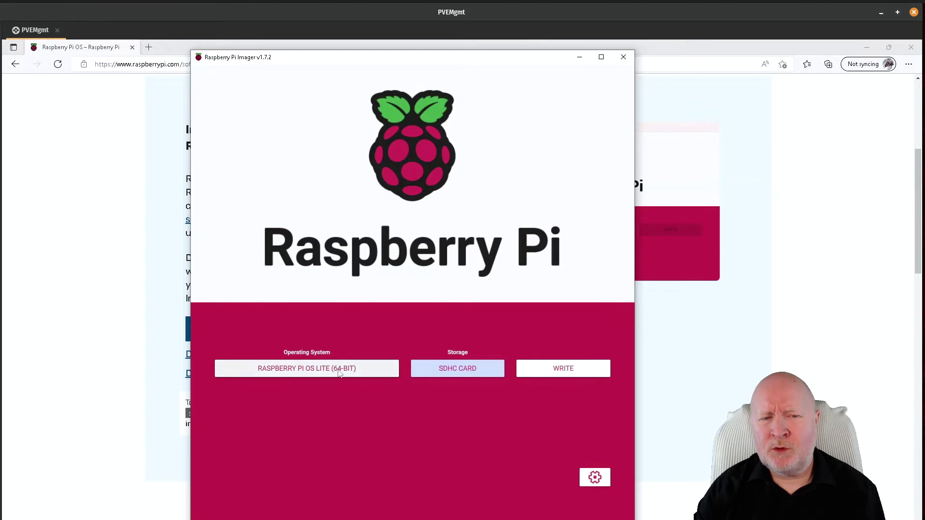
- In the advanced options, make image customizations apply for this session only
click(589, 479)
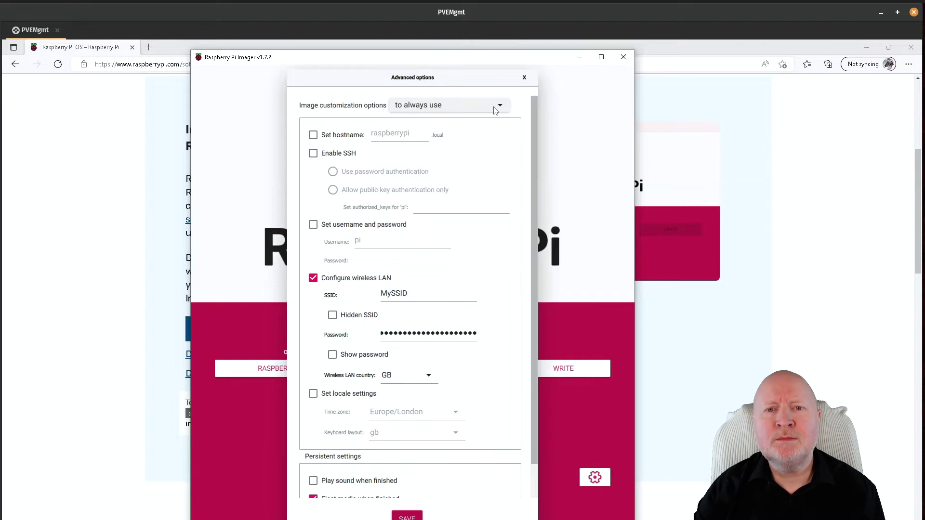
click(480, 111)
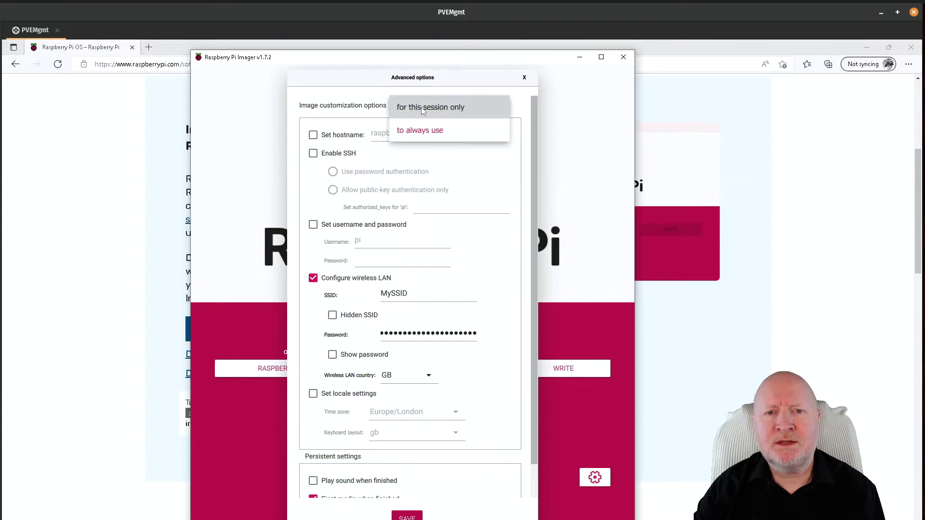
click(348, 108)
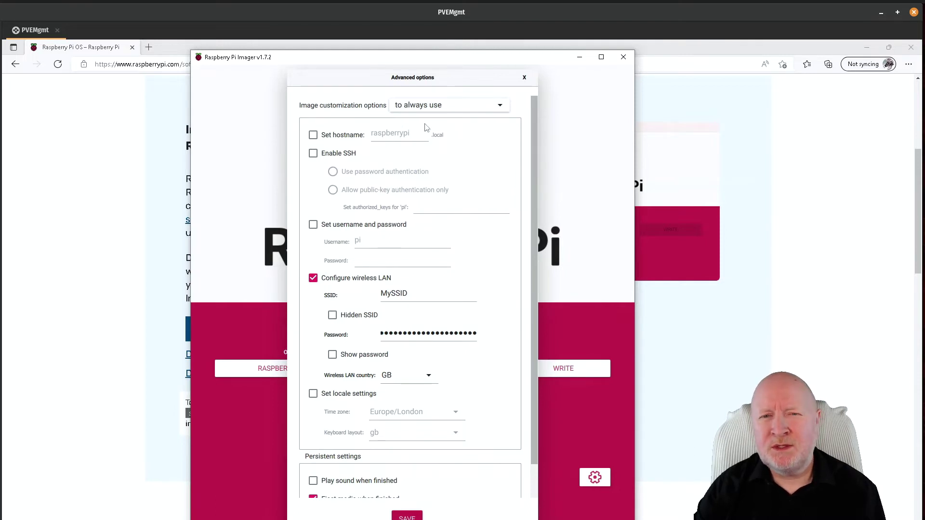
click(443, 106)
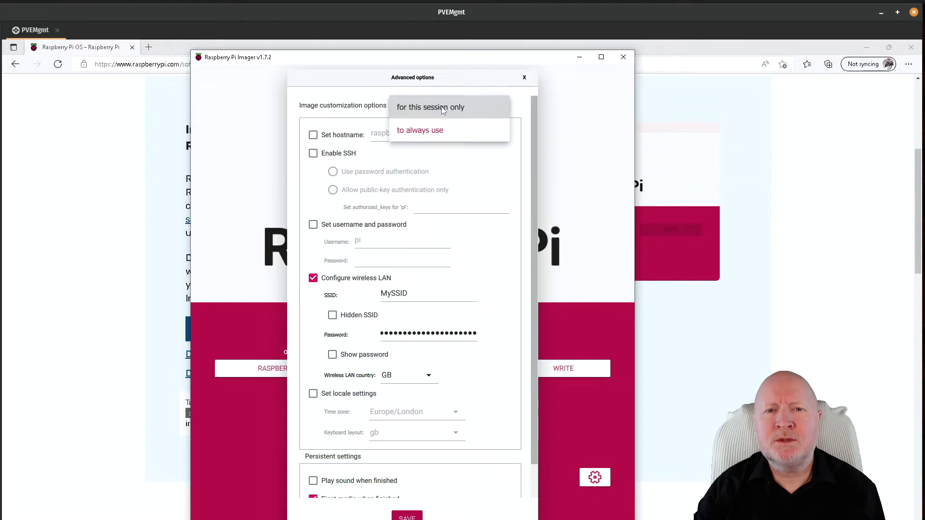
click(448, 106)
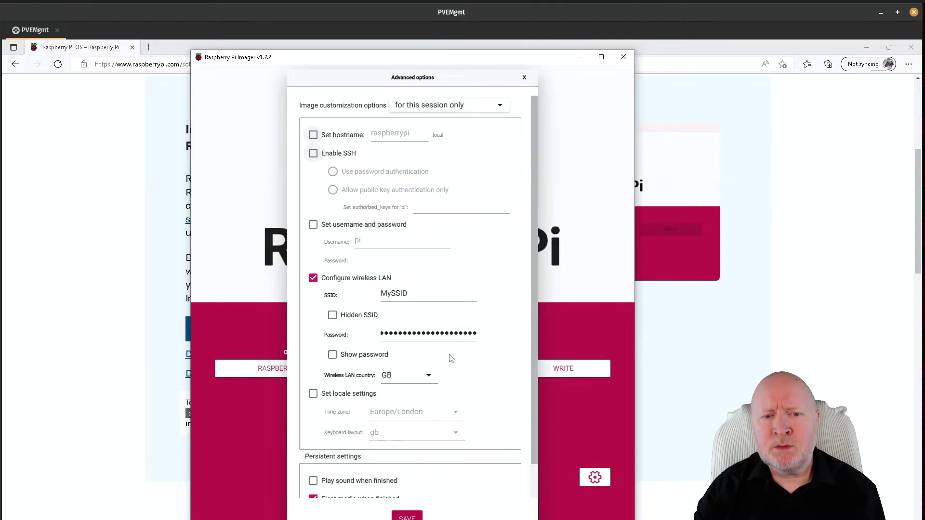
- Set the hostname to fredspi and enable SSH with password authentication
click(313, 135)
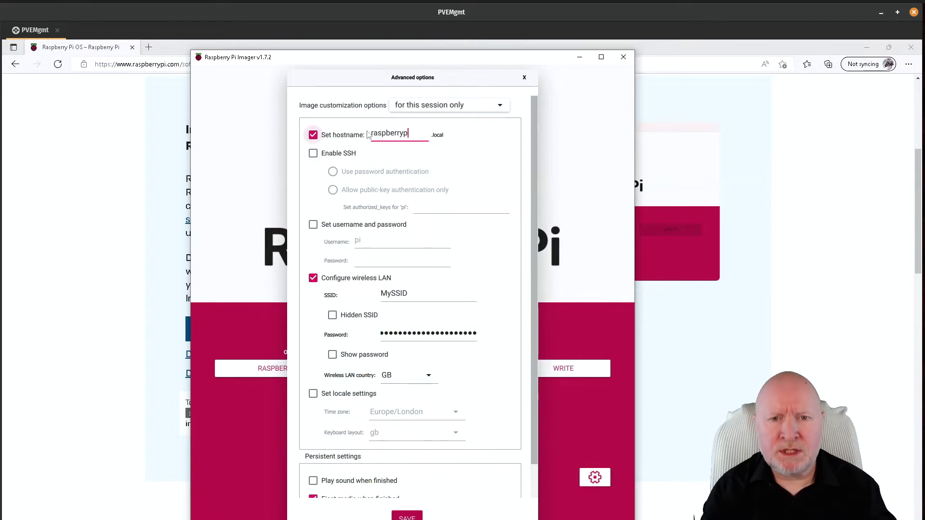
key(BackSpace)
key(BackSpace)
key(BackSpace)
key(BackSpace)
key(BackSpace)
key(BackSpace)
key(BackSpace)
key(BackSpace)
key(BackSpace)
key(BackSpace)
text(fre)
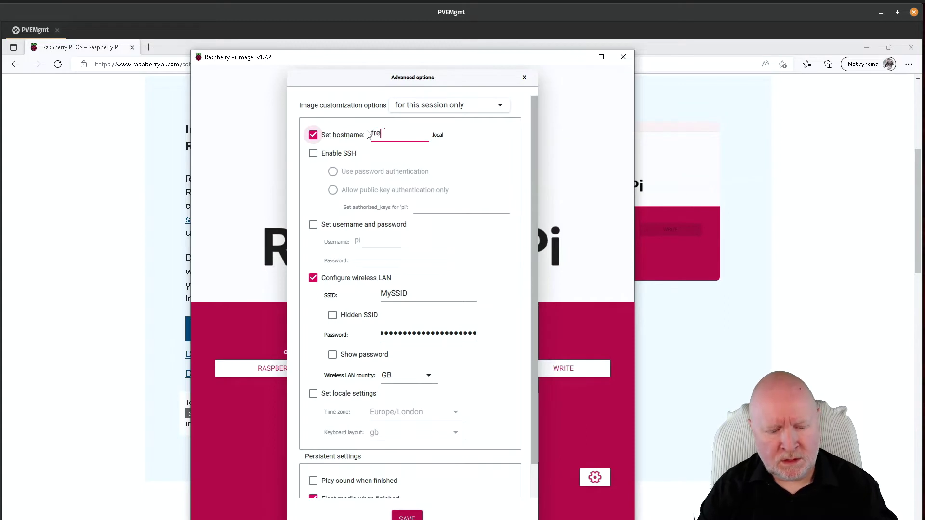
text(dspi)
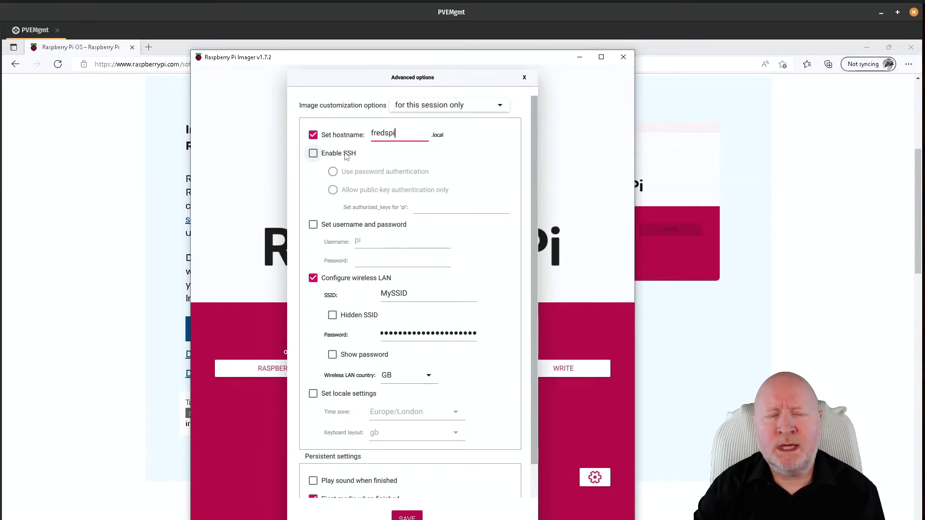
click(318, 155)
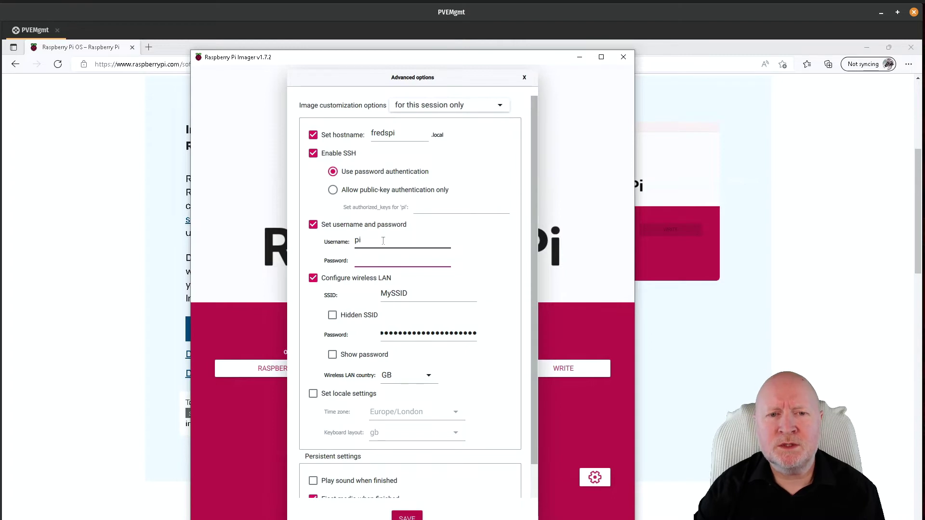
- Replace the default username pi with a new username and enter the account password
click(383, 241)
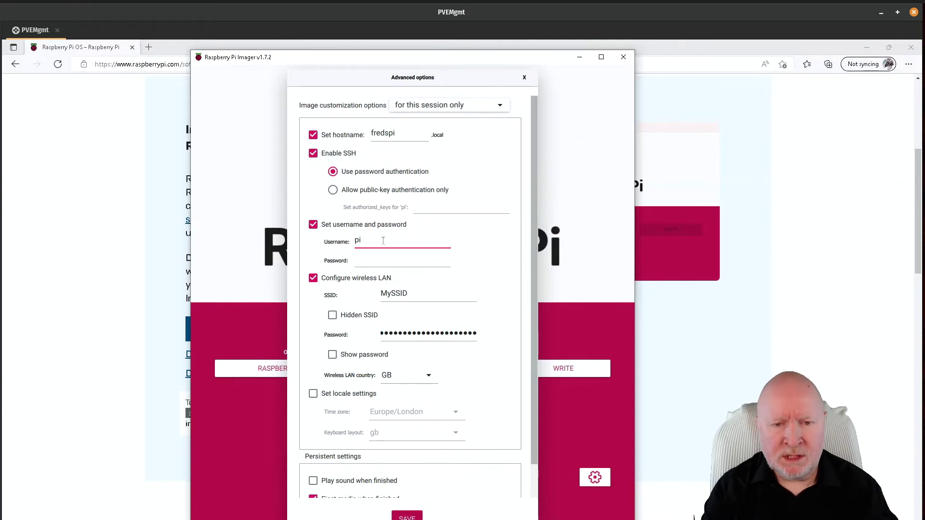
key(BackSpace)
key(BackSpace)
text(fred)
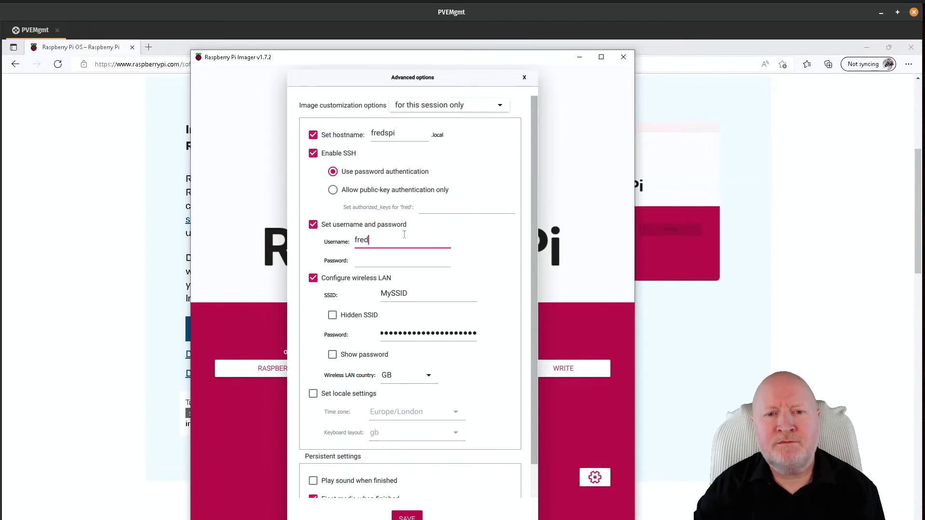
click(364, 261)
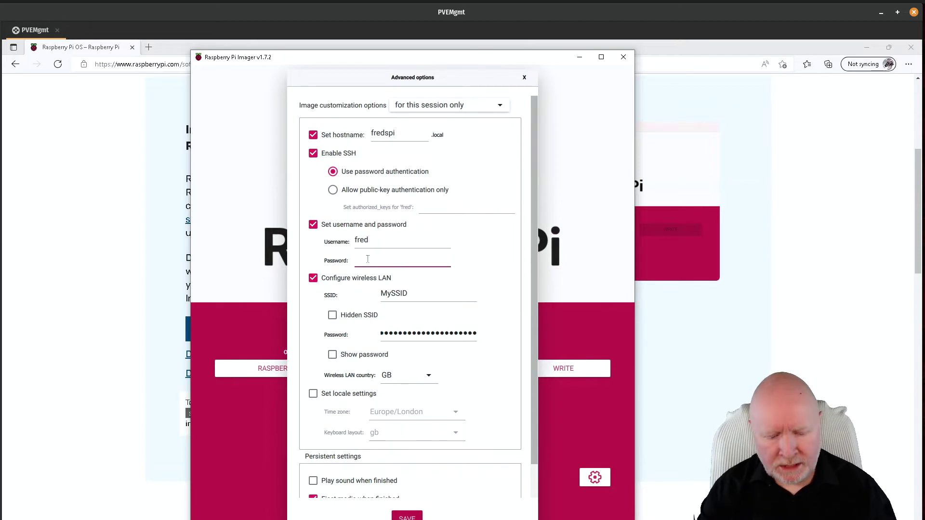
text(raspberry)
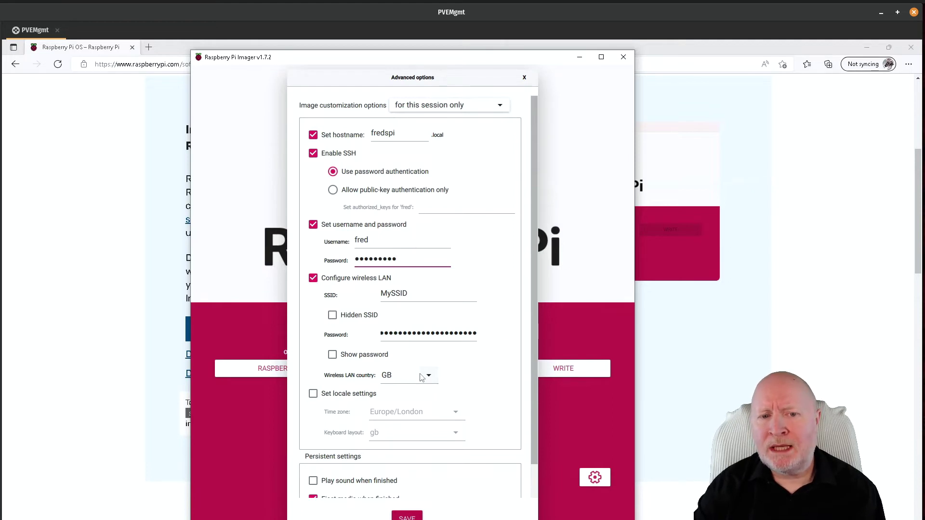
- Keep wireless country GB, enable Europe/London time zone with gb keyboard, and disable telemetry
click(431, 378)
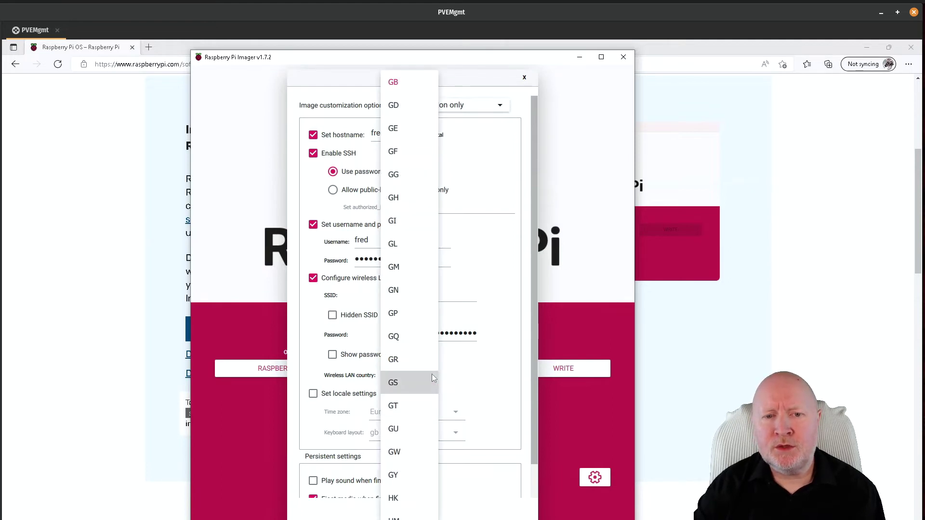
click(476, 383)
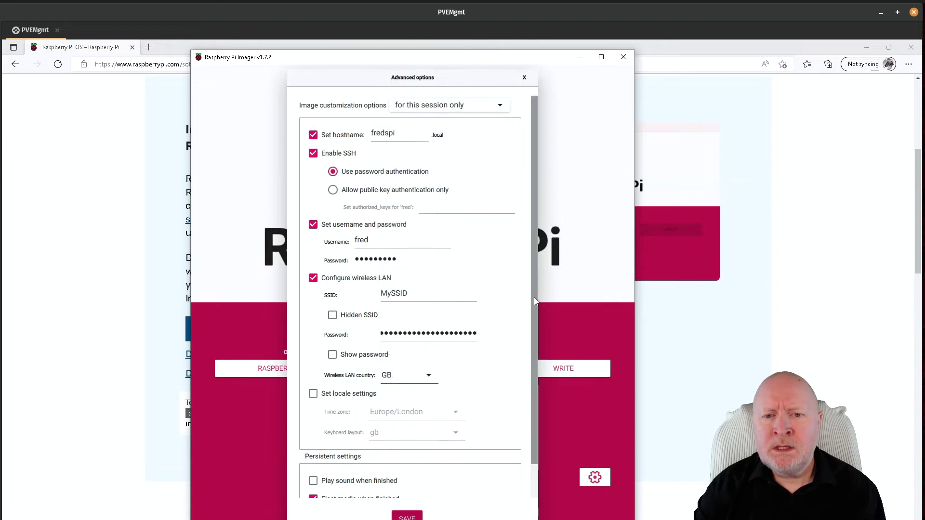
drag(534, 297, 530, 362)
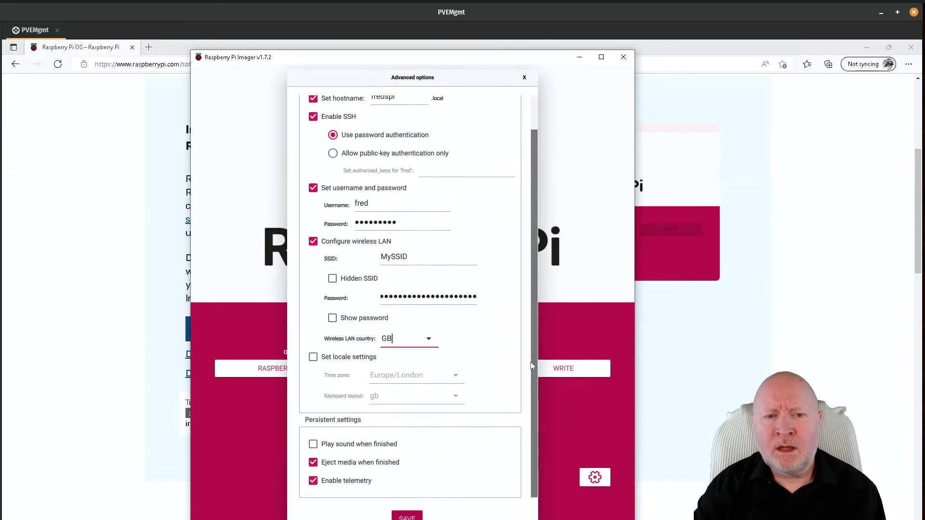
click(313, 359)
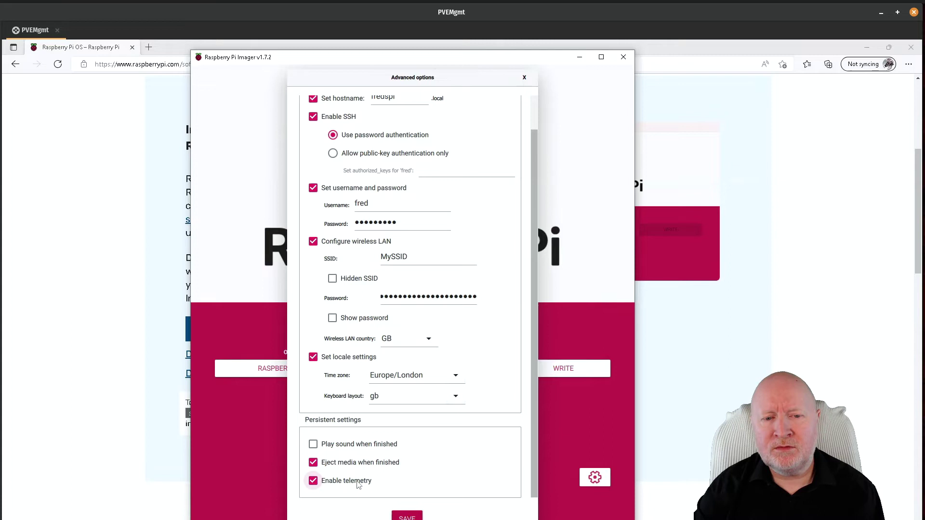
click(356, 485)
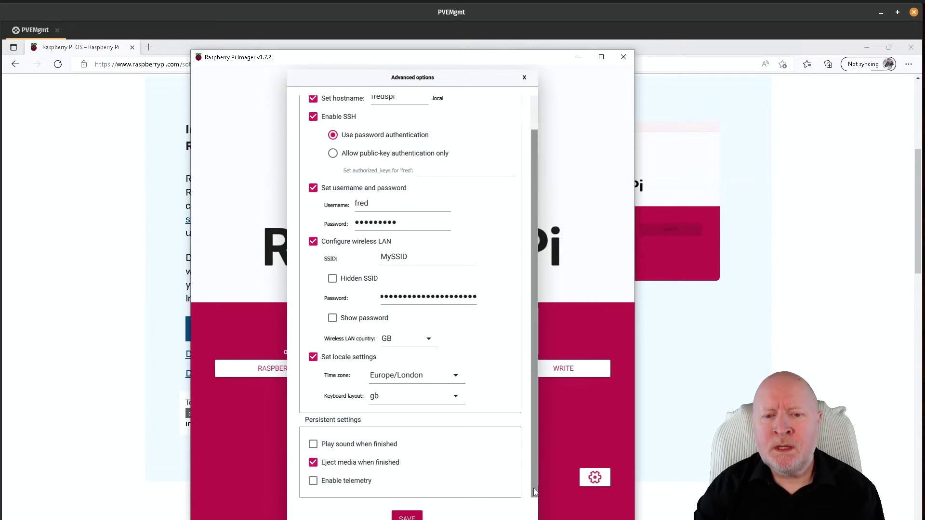
drag(533, 486, 535, 375)
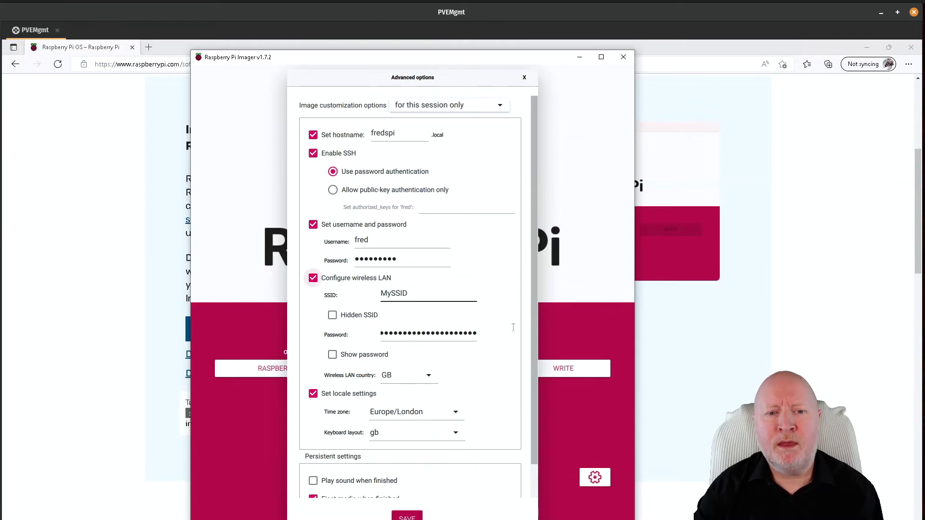
scroll(451, 434, down, 2)
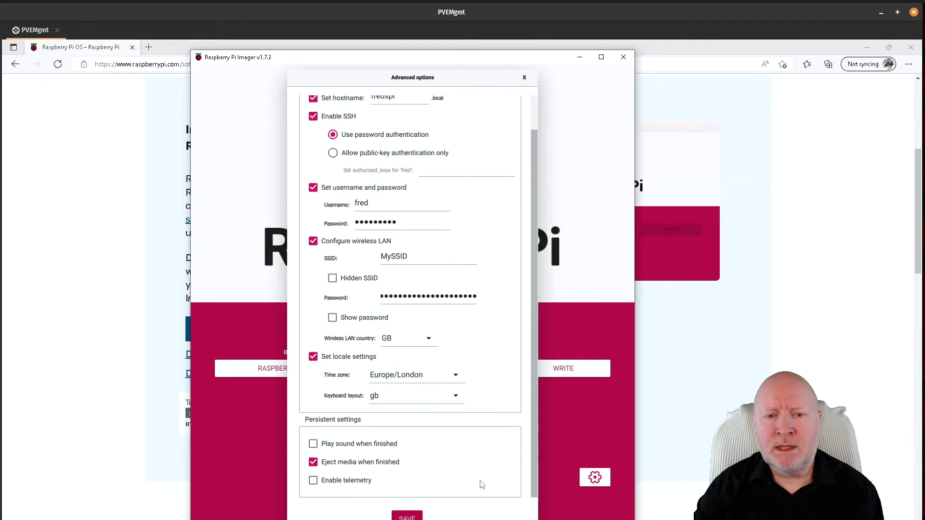
- Save the advanced settings and write the OS to the SDHC card, confirming the erase
click(417, 518)
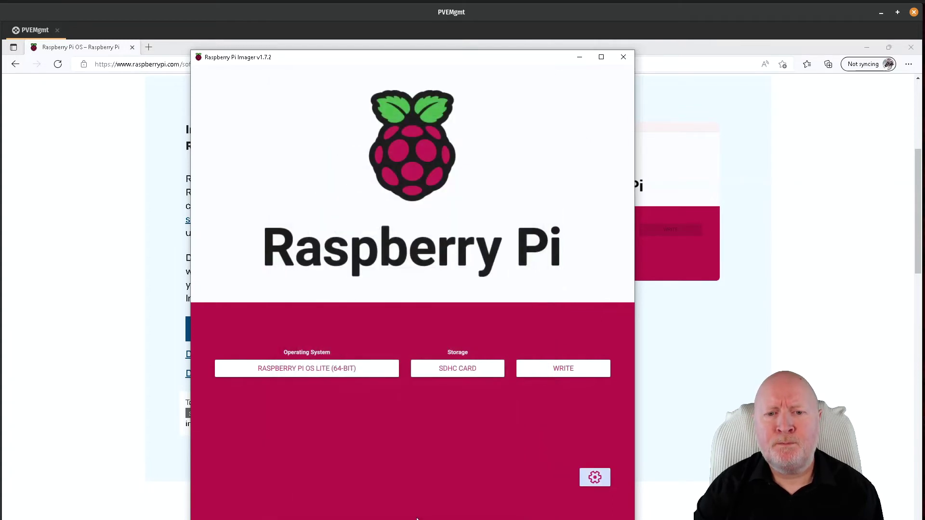
click(577, 369)
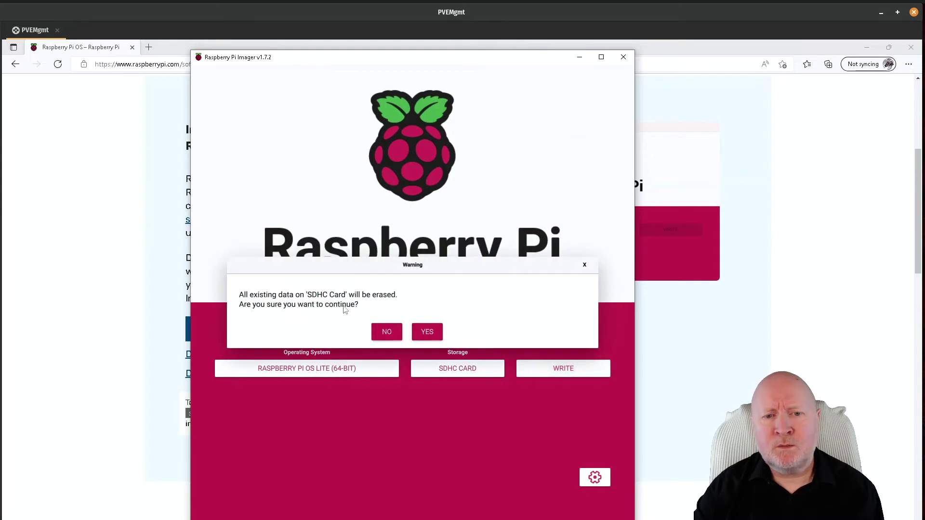
click(437, 332)
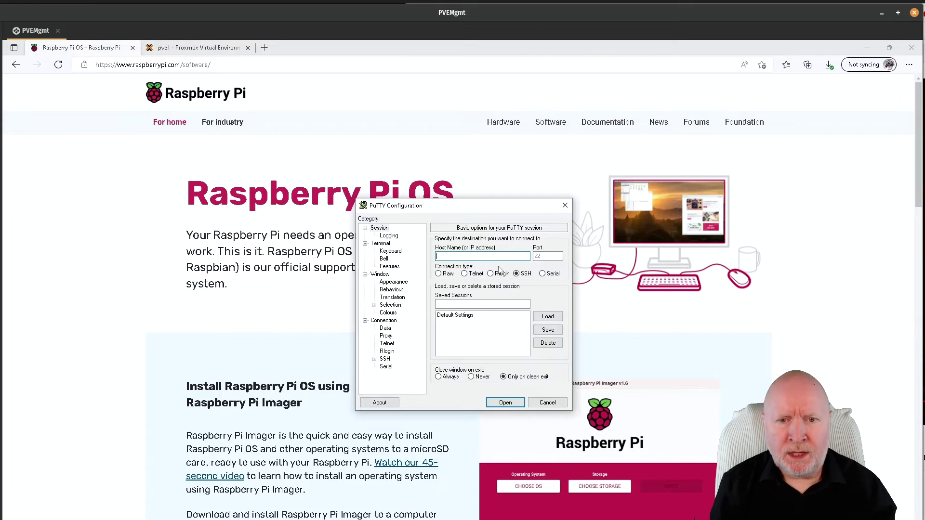
- Connect over SSH on port 22 to fredspi.local, prefixed with the login username
text(freds)
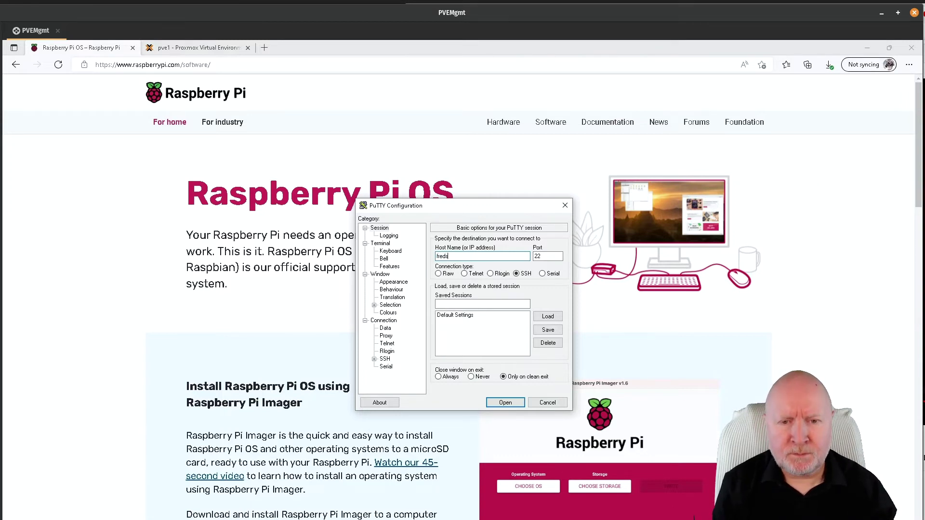
text(pi)
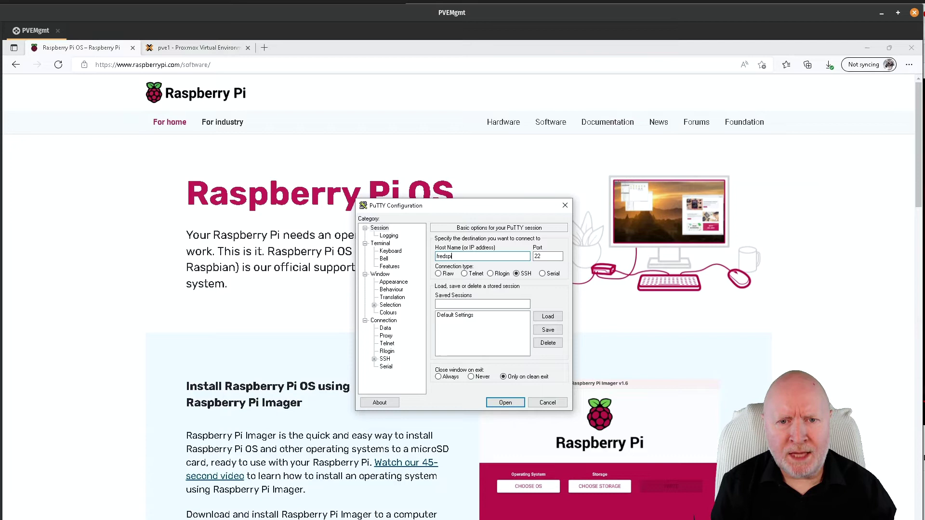
text(.local)
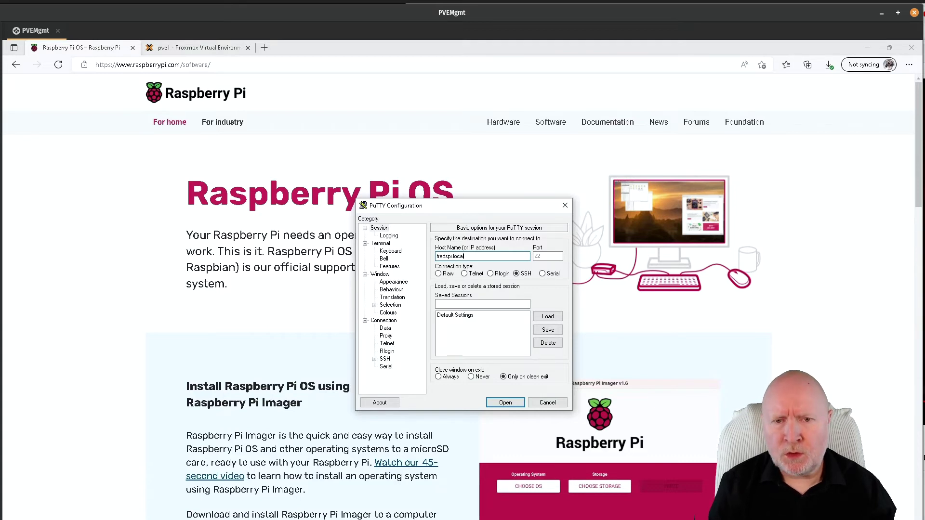
key(Home)
text(fred)
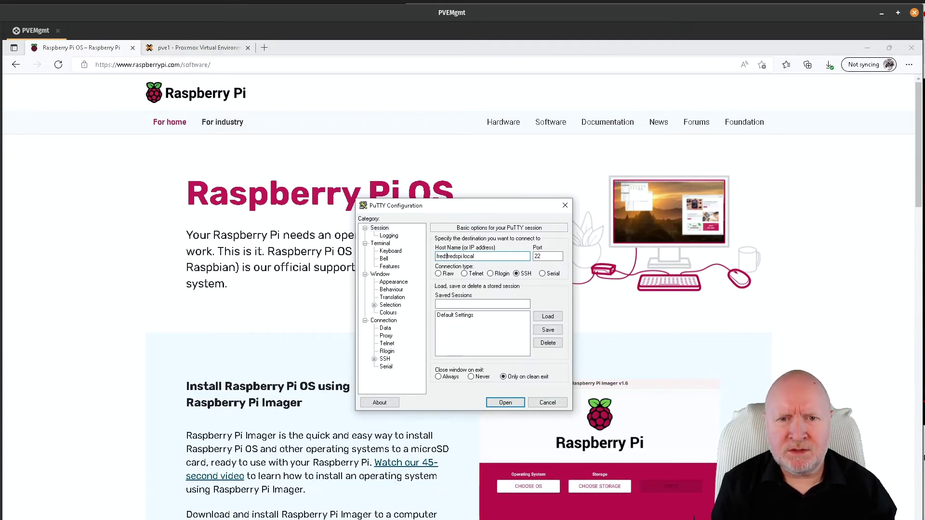
text(@)
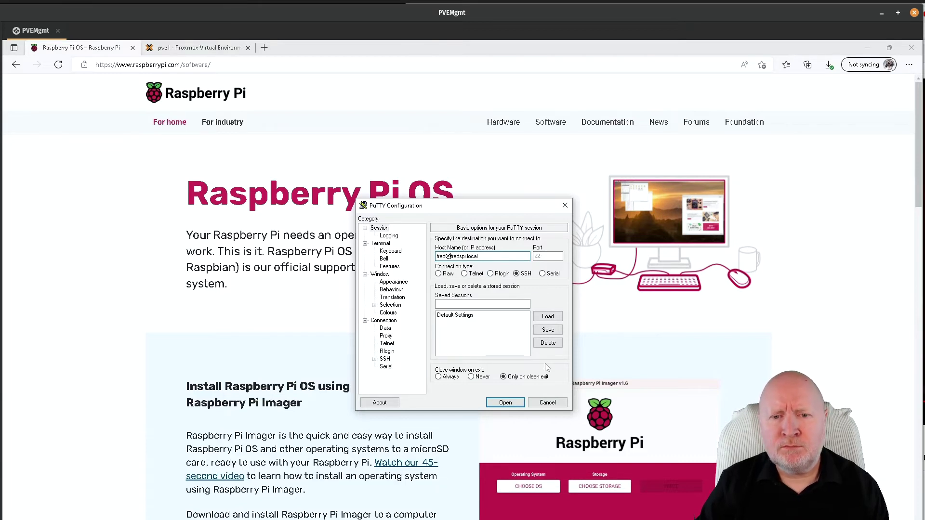
click(505, 402)
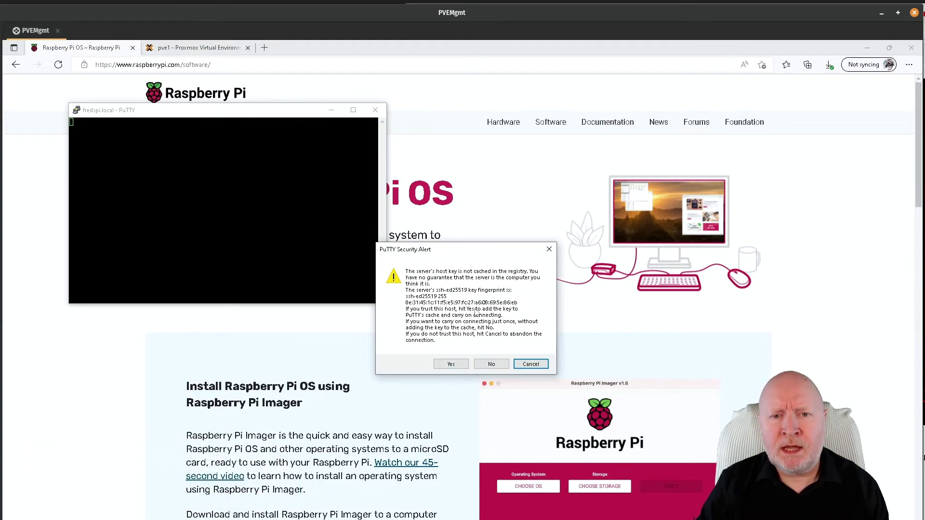
- Accept the Pi's host key and log in with the account password
click(448, 365)
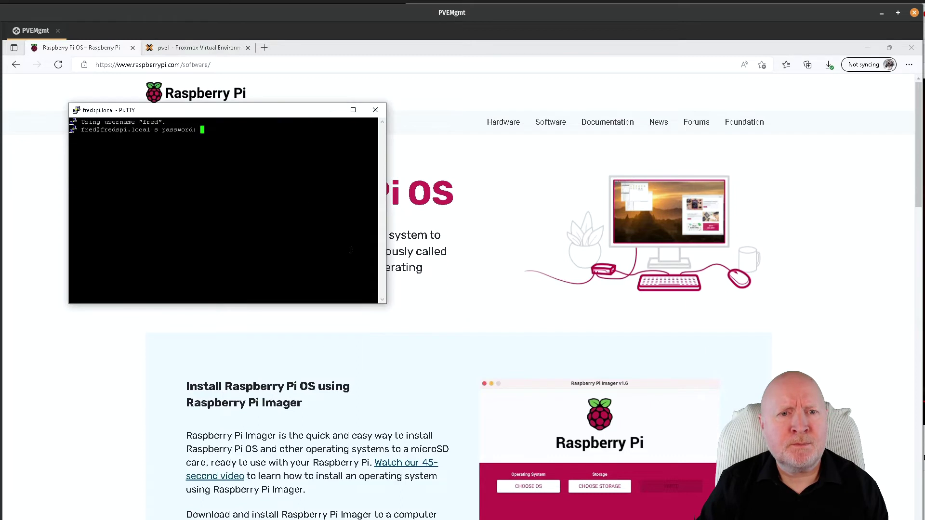
drag(241, 114, 337, 174)
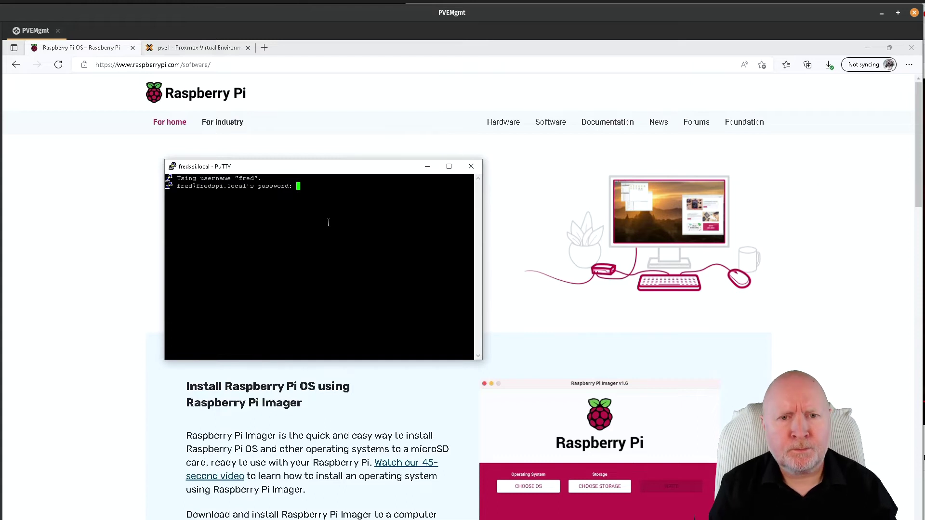
key(Return)
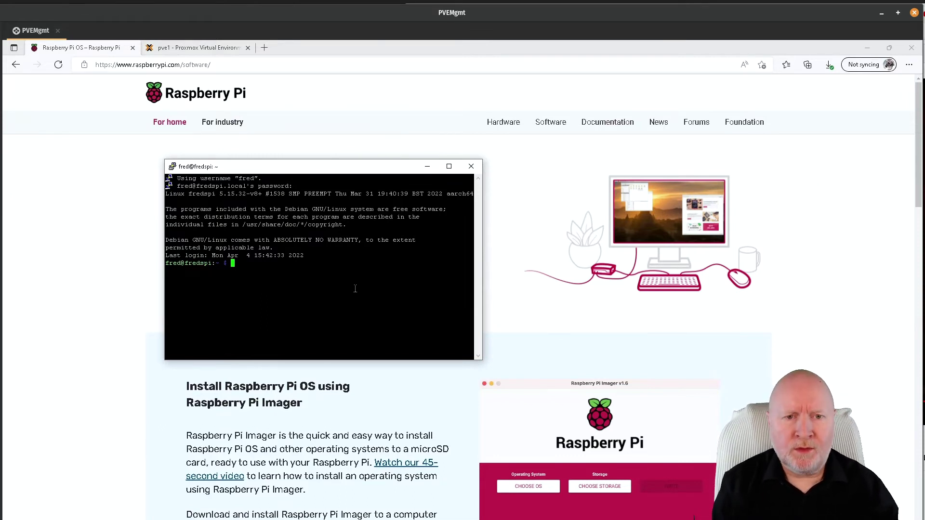
- Run ip addr to list interfaces, showing eth0 at 192.168.100.101/24, and select its MAC address
text(ip addr)
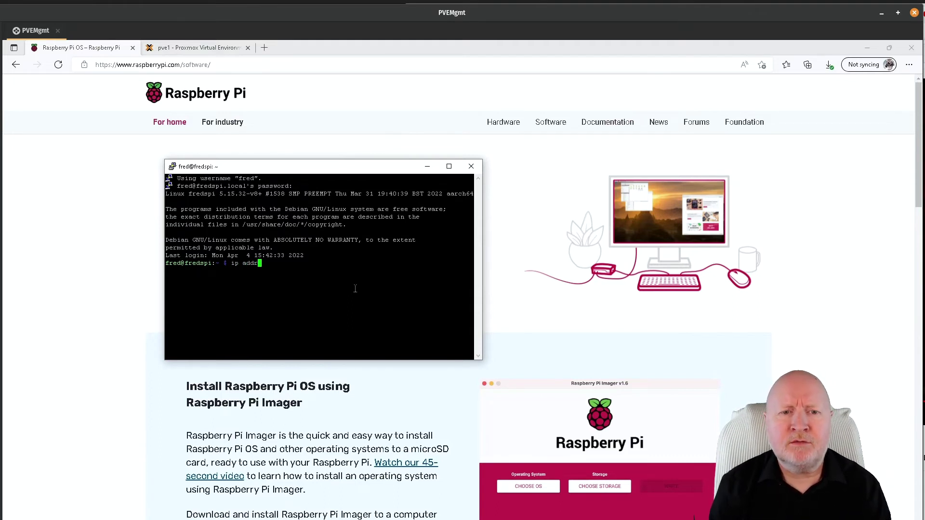
key(Return)
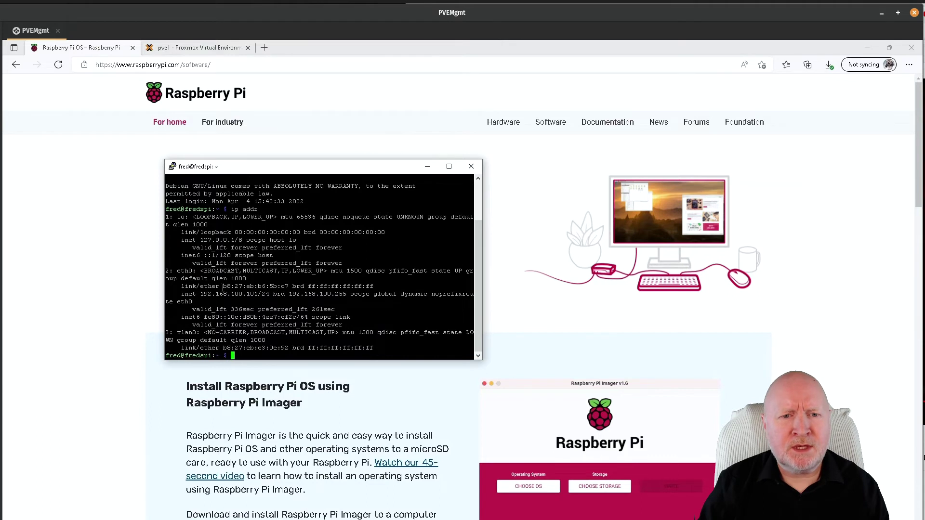
drag(220, 286, 289, 286)
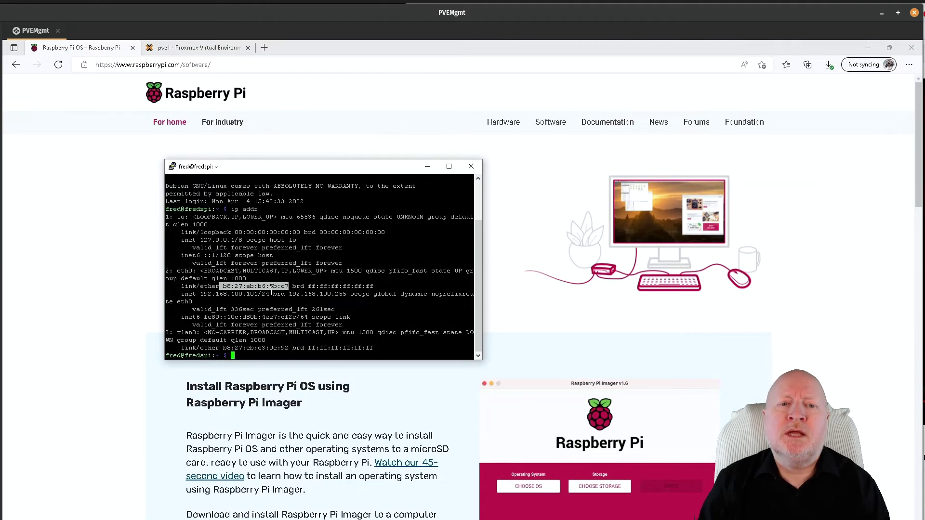
click(328, 282)
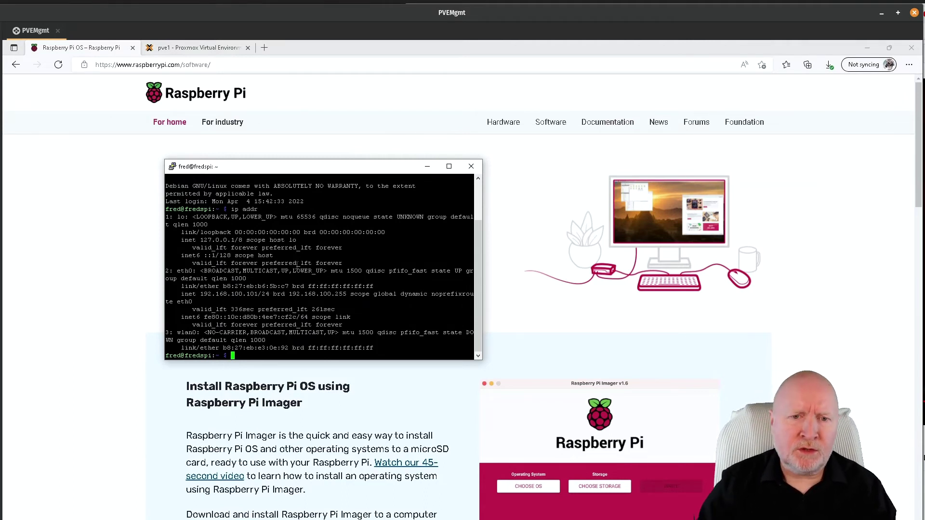
- Run sudo apt update to refresh the package lists, leaving 12 packages upgradable
text(sudo a)
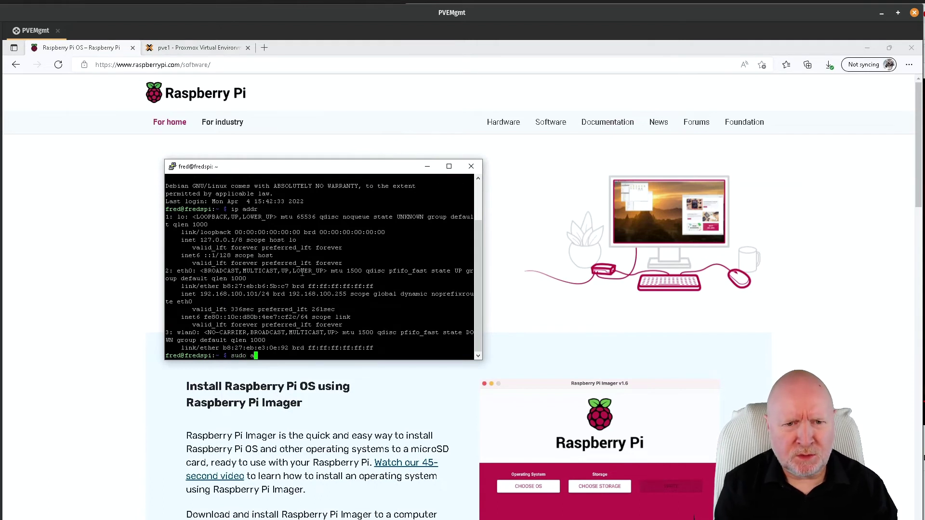
text(t update)
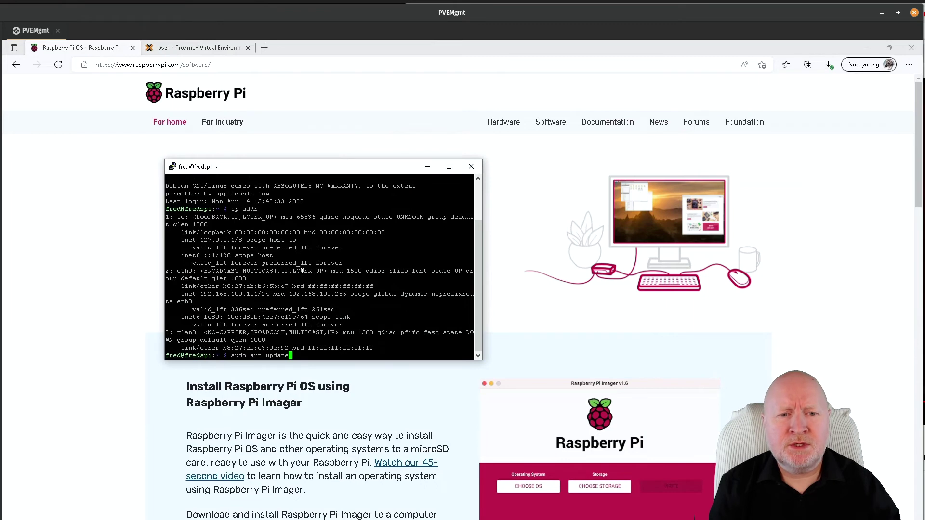
key(Return)
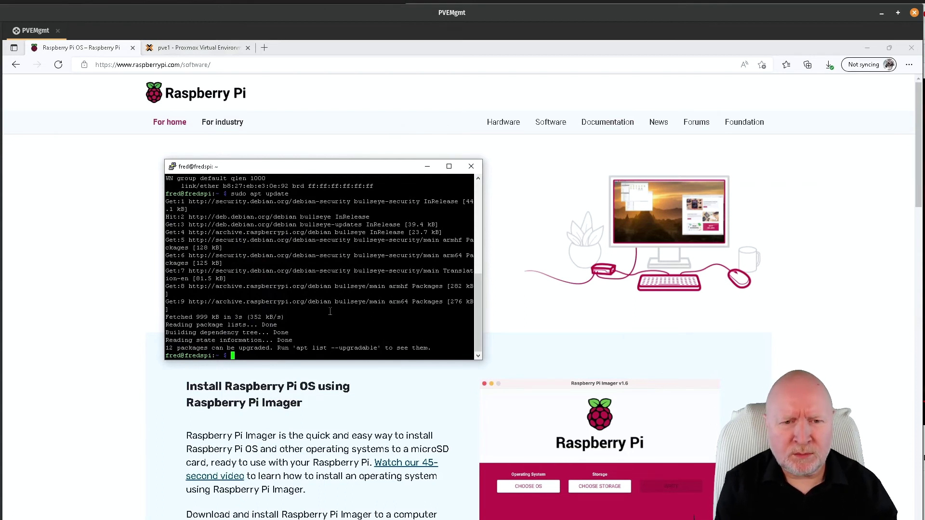
- Run sudo ufw status and sudo upgrade -y, both command not found, then recall the upgrade command
text(sudo )
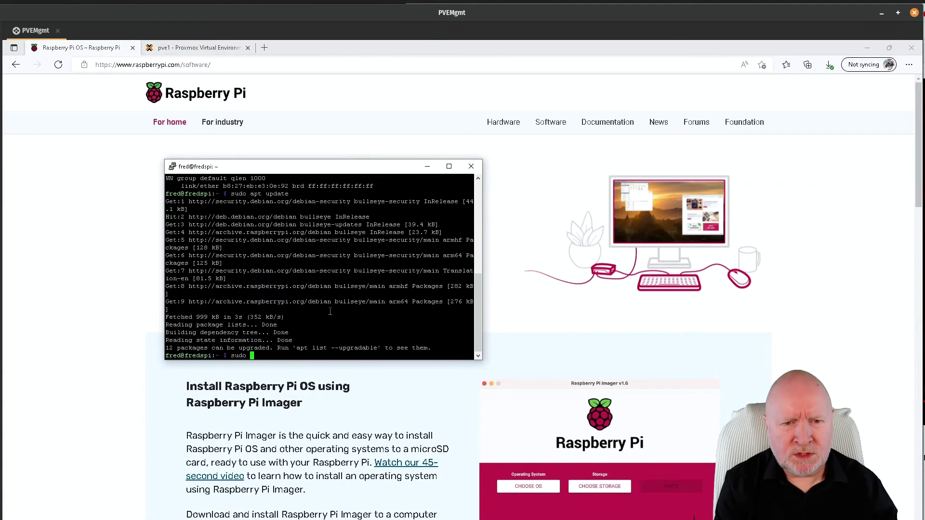
text(ufw )
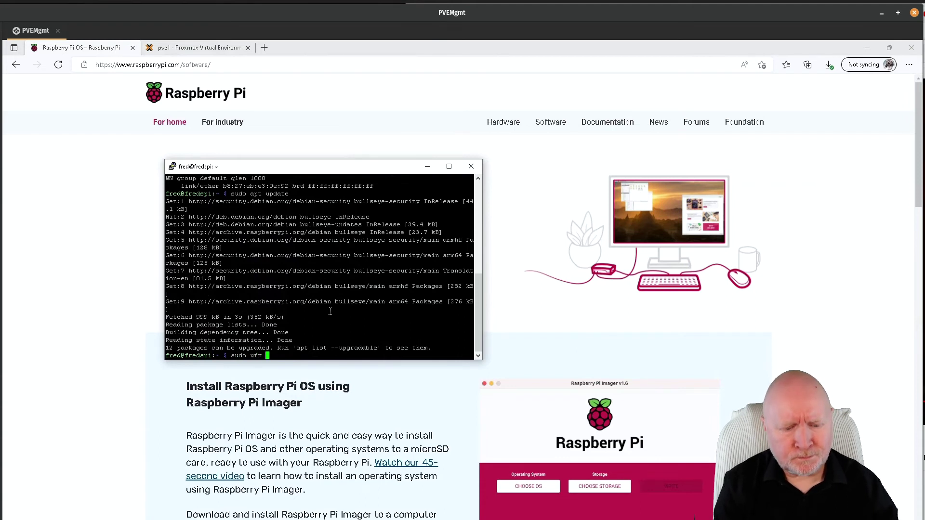
text(status)
key(Return)
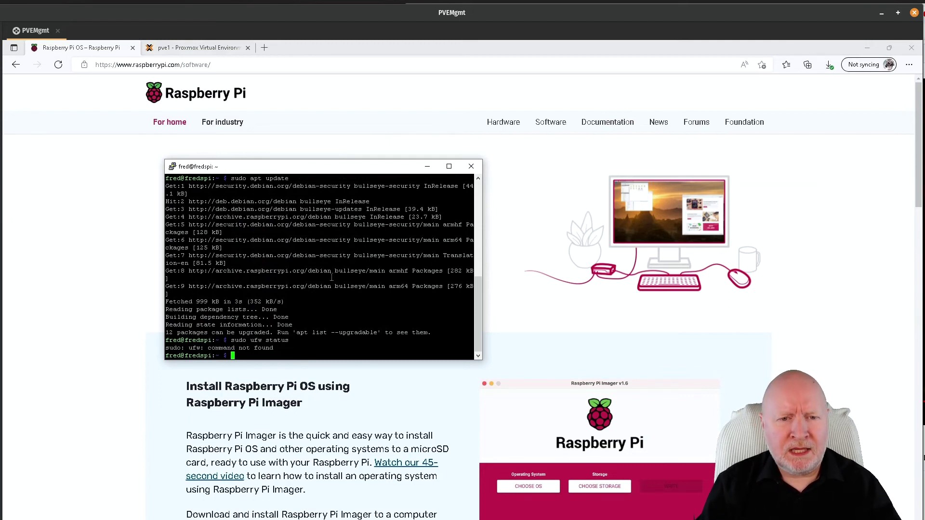
text(s)
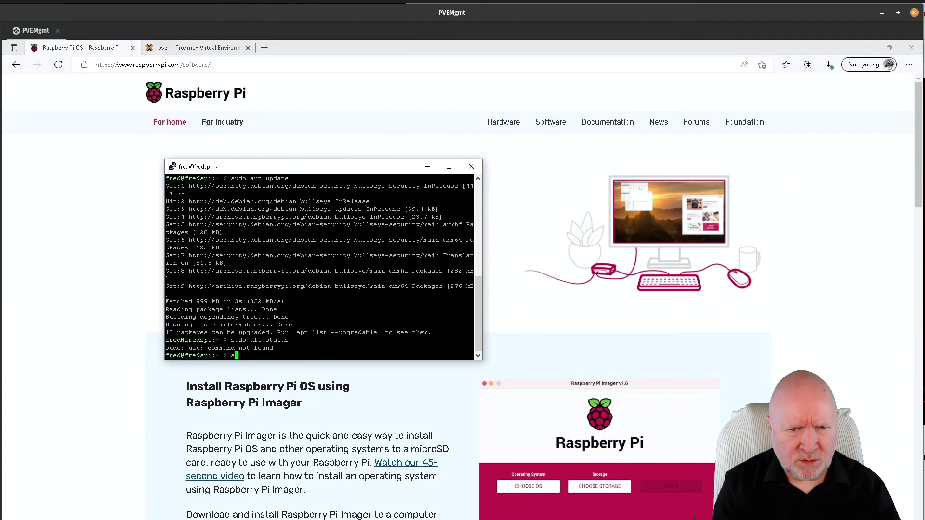
text(udo)
key(BackSpace)
key(BackSpace)
key(BackSpace)
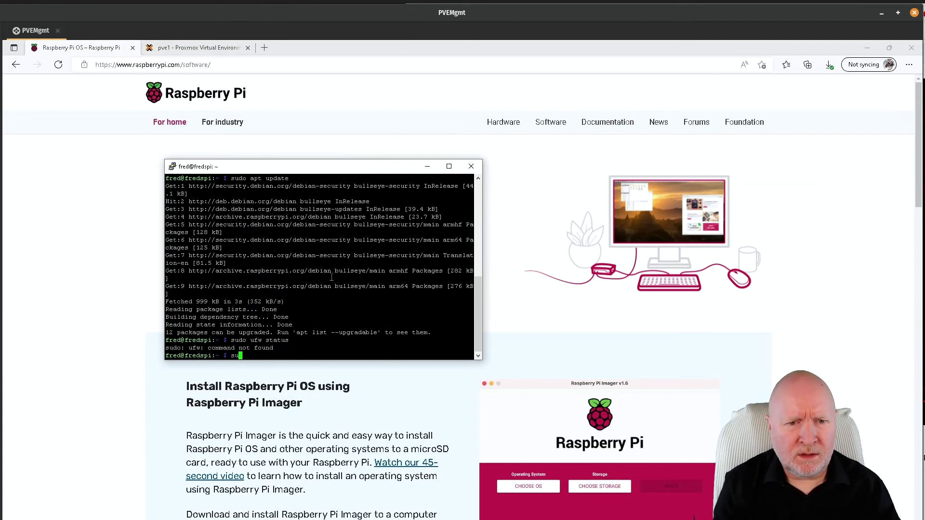
text(do uupgrade)
key(BackSpace)
key(BackSpace)
key(BackSpace)
key(BackSpace)
key(BackSpace)
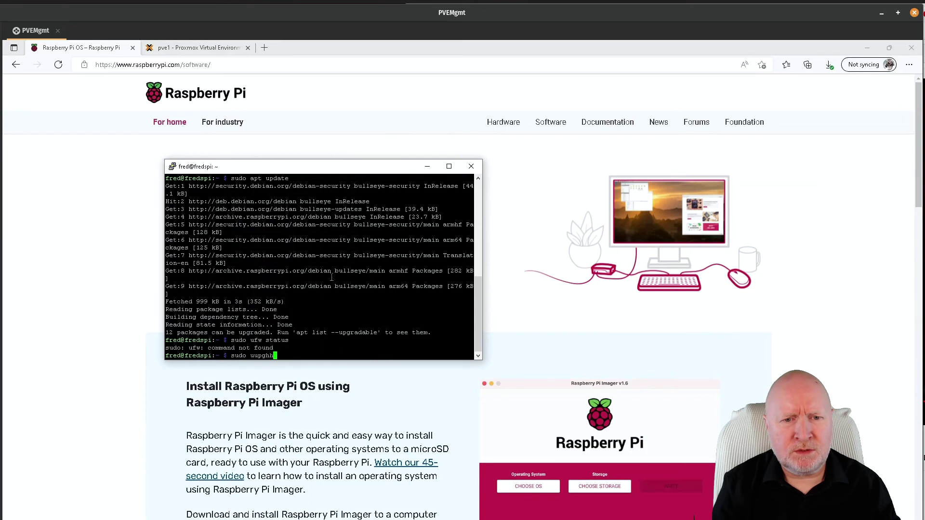
key(BackSpace)
key(BackSpace)
text(p)
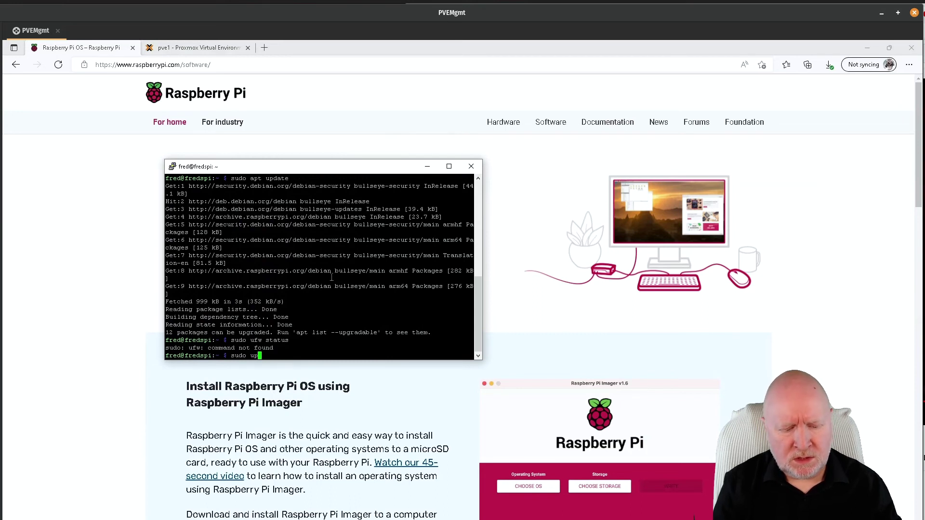
text(grade -y)
key(Return)
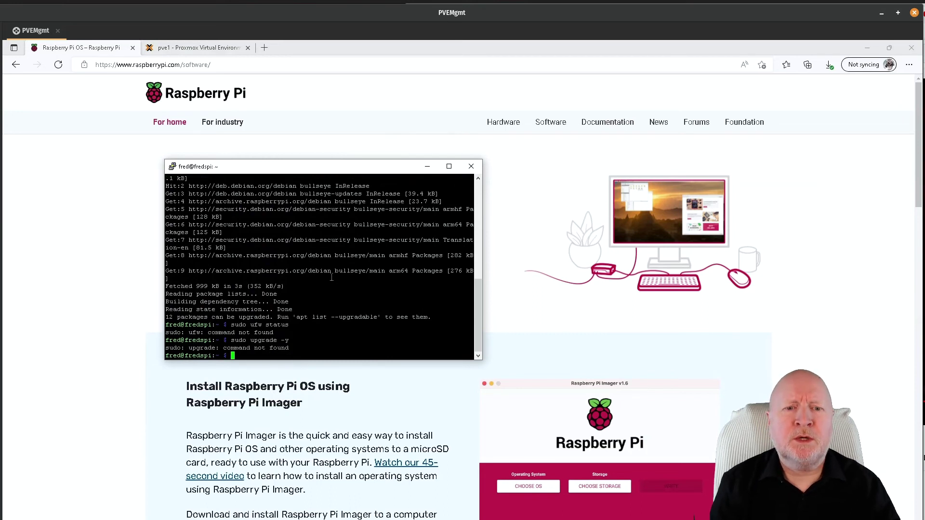
key(Up)
key(Left)
key(Left)
key(Left)
key(Left)
key(Left)
key(Left)
key(Left)
key(Left)
key(Left)
key(Left)
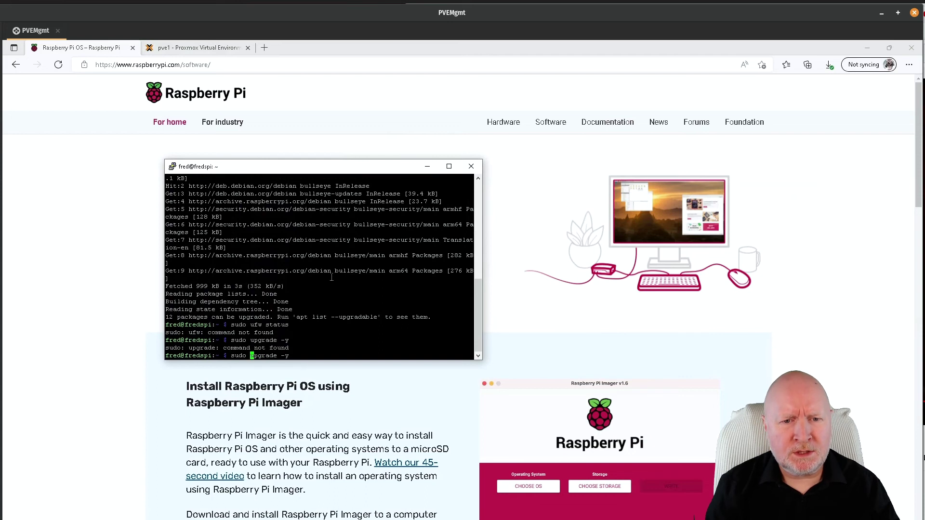
- Insert apt to make sudo apt upgrade -y and run it to upgrade the Pi's packages
text(apt)
key(Return)
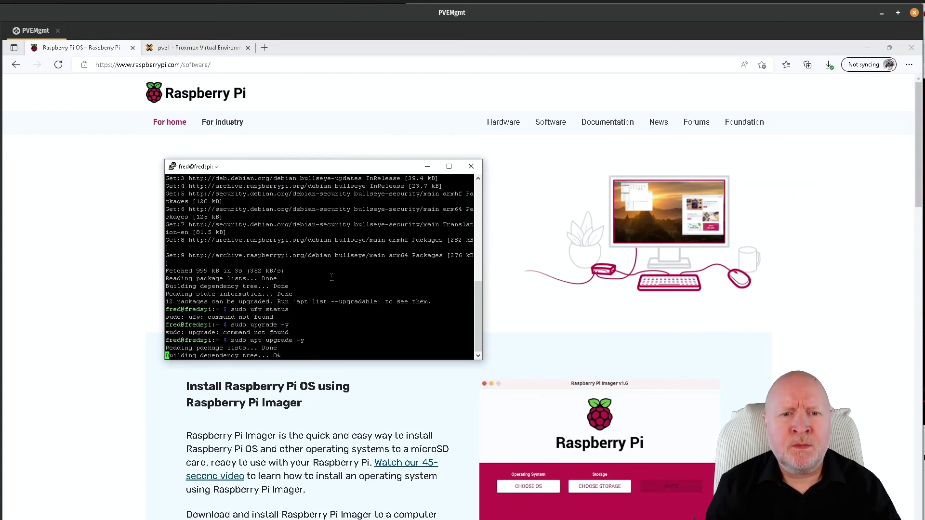